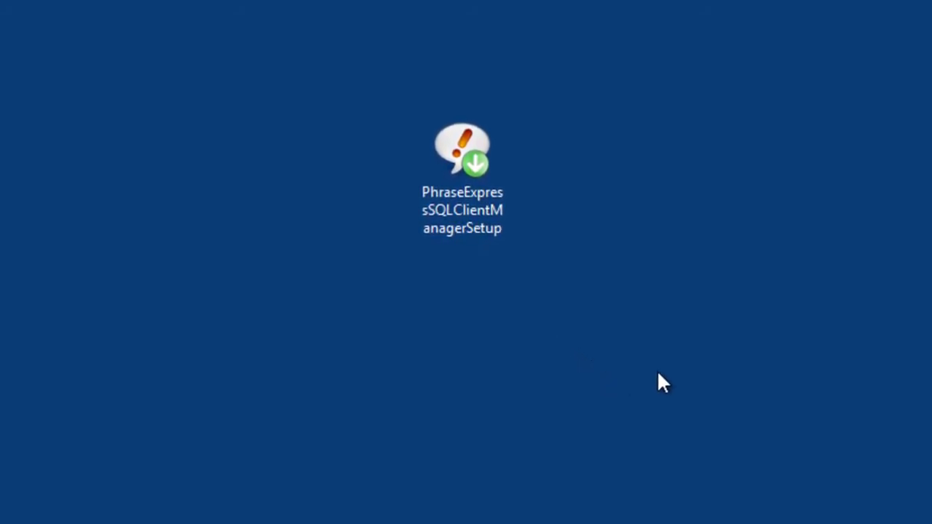
- Run the SQL Client Manager installer, approve it, and finish with Launch checked
{"action": "double_click", "coordinate": [478, 167]}
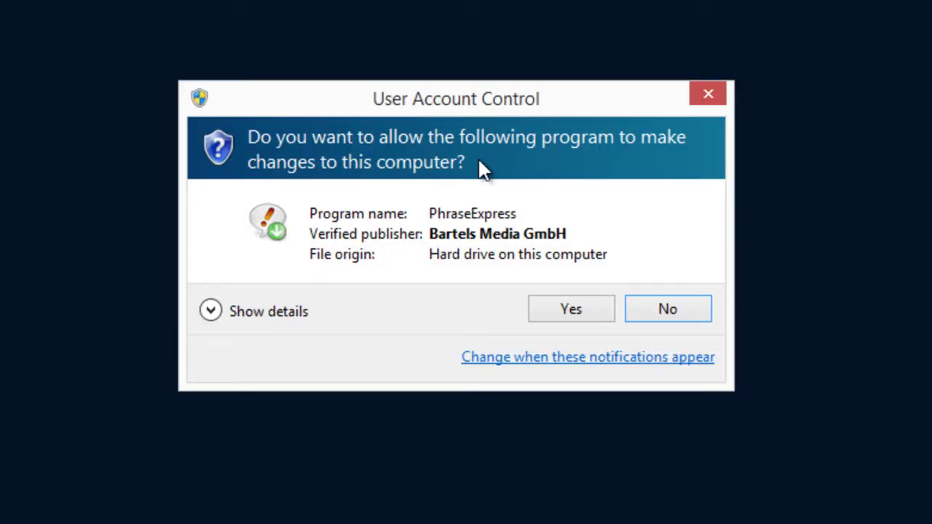
{"action": "left_click", "coordinate": [574, 307]}
{"action": "left_click", "coordinate": [619, 447]}
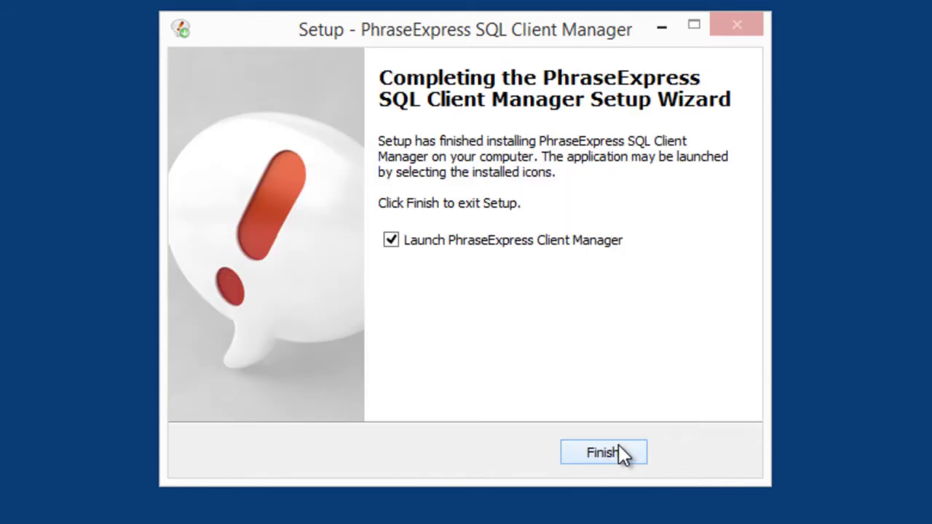
{"action": "left_click", "coordinate": [618, 446]}
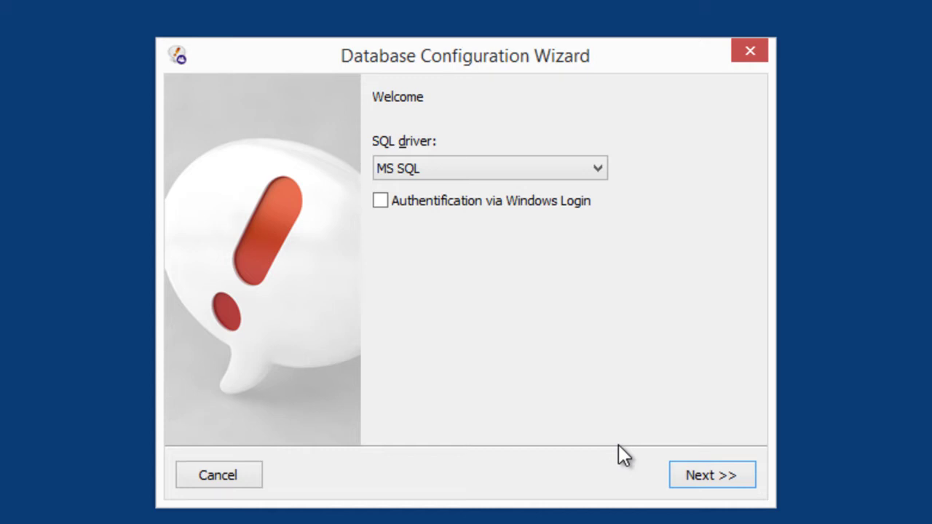
- Keep MS SQL as the driver, enable Windows Login authentication, and continue to server settings
{"action": "left_click", "coordinate": [597, 171]}
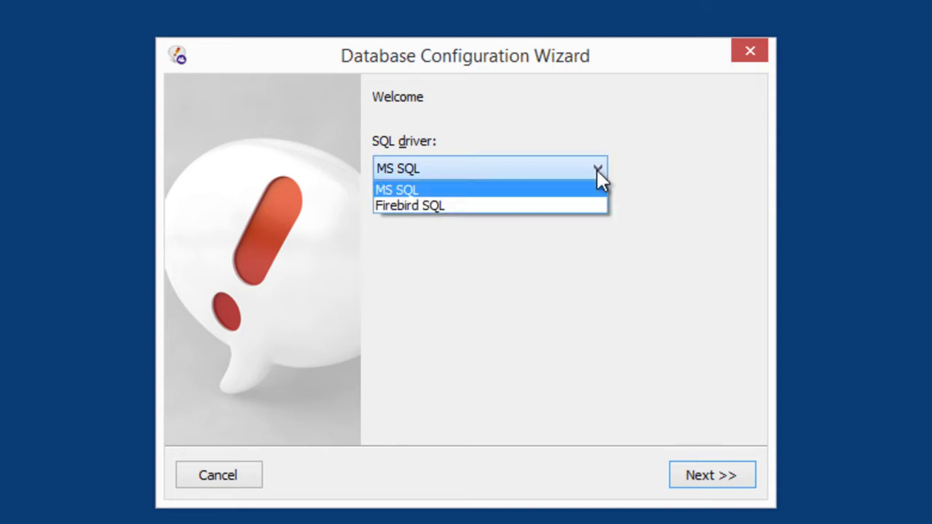
{"action": "left_click", "coordinate": [652, 173]}
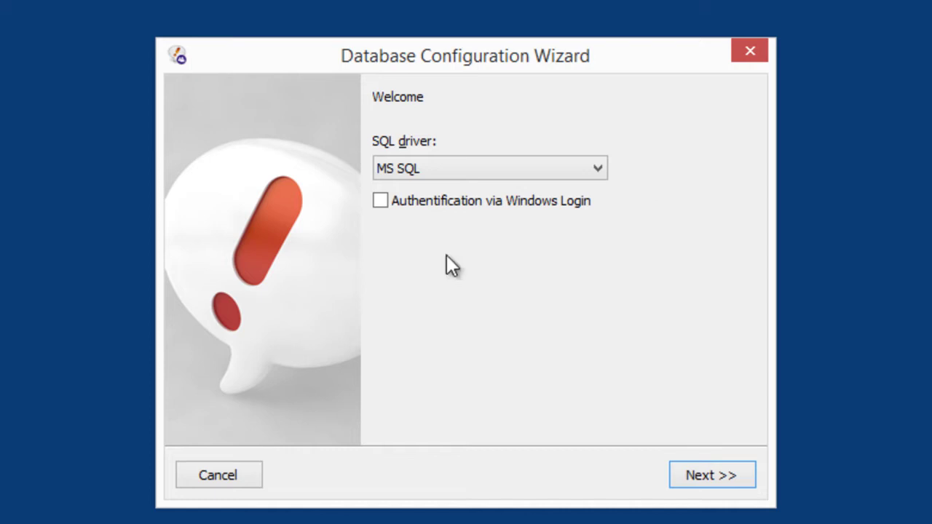
{"action": "left_click", "coordinate": [381, 201]}
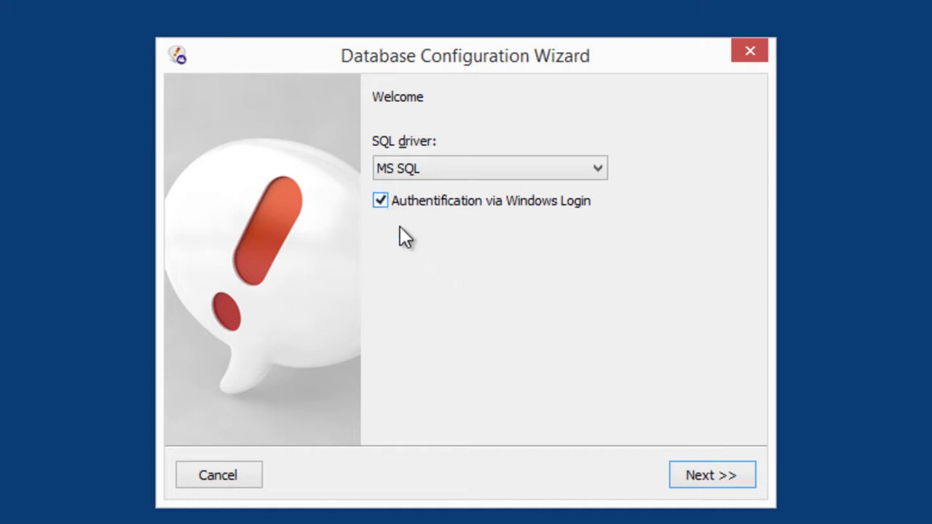
{"action": "left_click", "coordinate": [718, 475]}
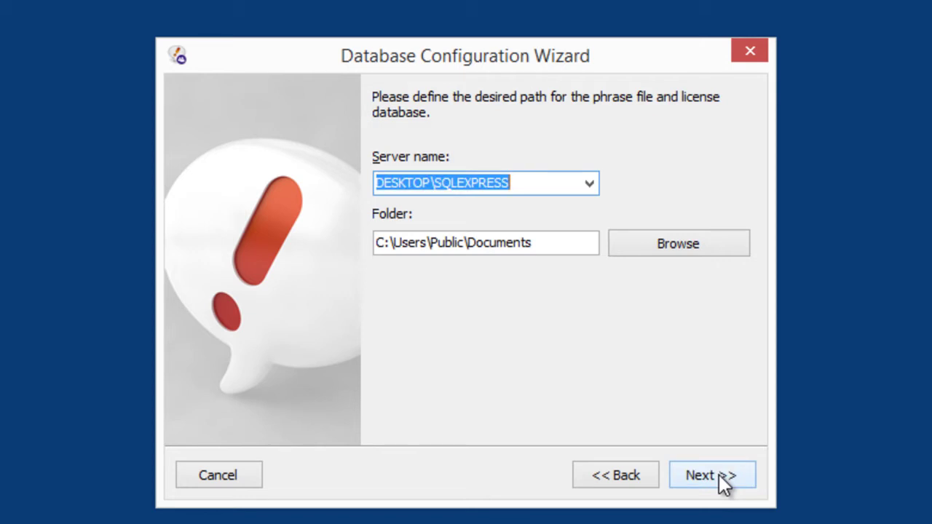
- Accept the DESKTOP\SQLEXPRESS server and allow firewall access, creating the phrases and license databases
{"action": "left_click", "coordinate": [718, 474]}
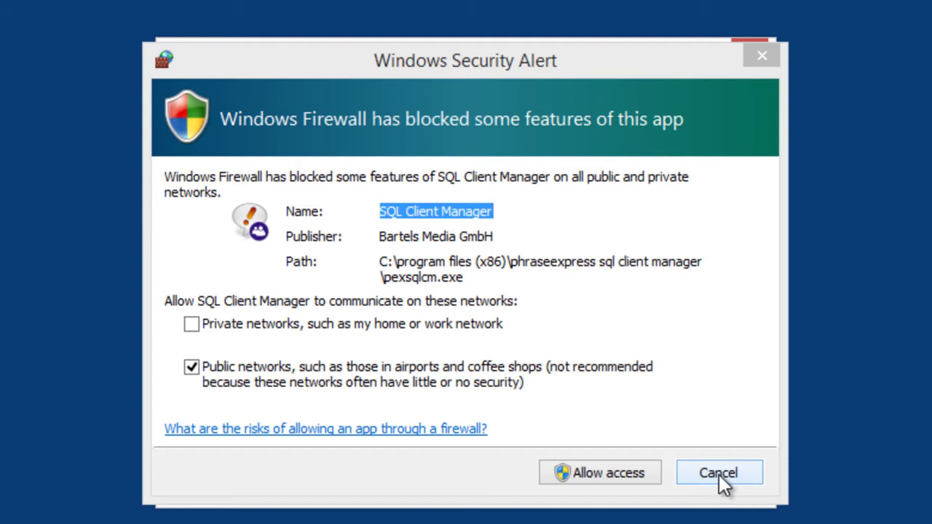
{"action": "left_click", "coordinate": [646, 472]}
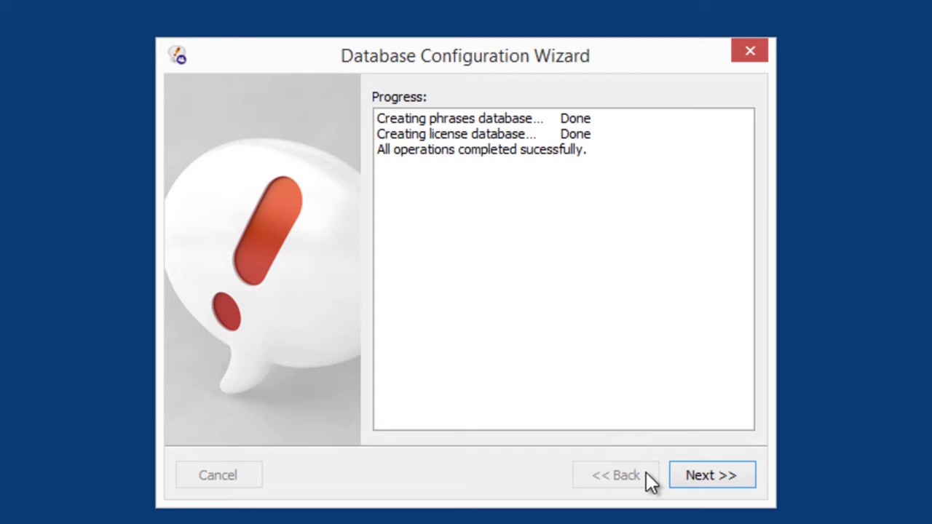
{"action": "left_click", "coordinate": [675, 475]}
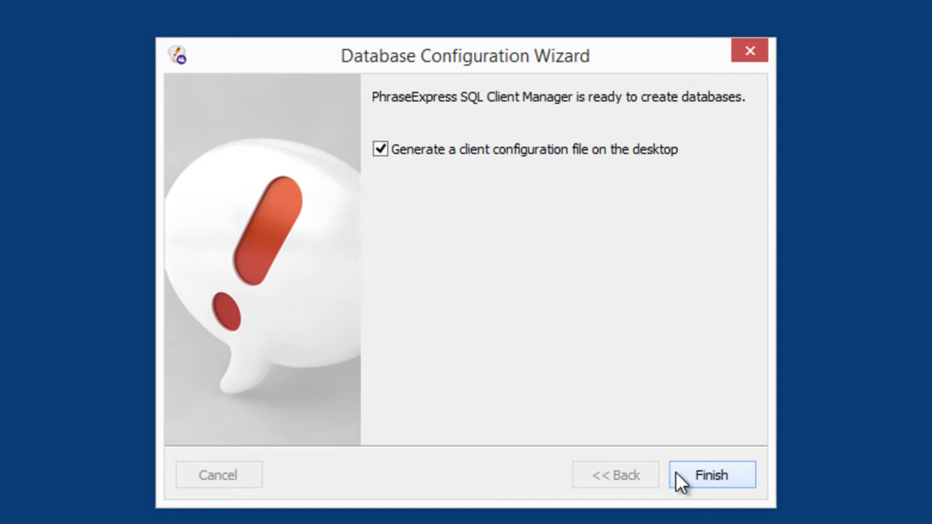
- Finish the wizard, writing the client configuration file to the desktop
{"action": "left_click", "coordinate": [676, 473]}
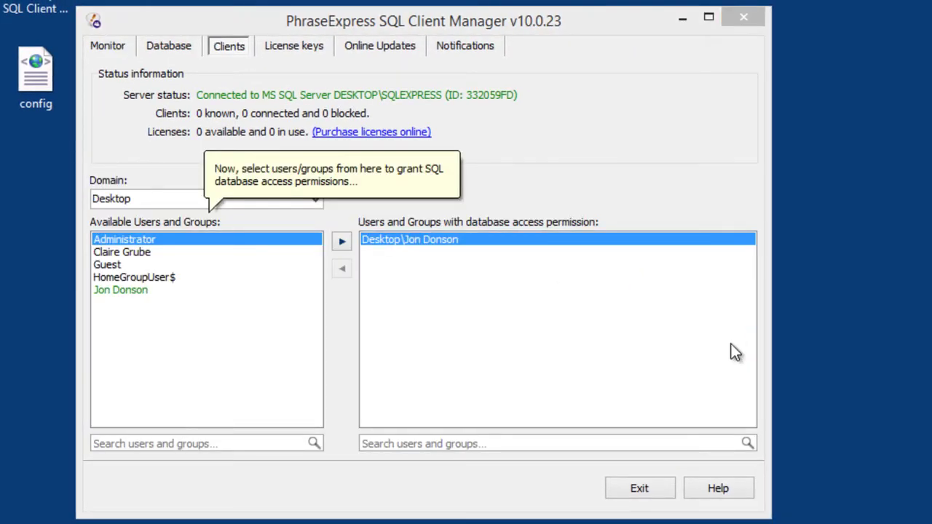
- Grant Claire Grube, Guest and HomeGroupUser$ database access, then view the License keys page
{"action": "left_click", "coordinate": [154, 253]}
{"action": "left_click", "coordinate": [129, 268], "text": "ctrl"}
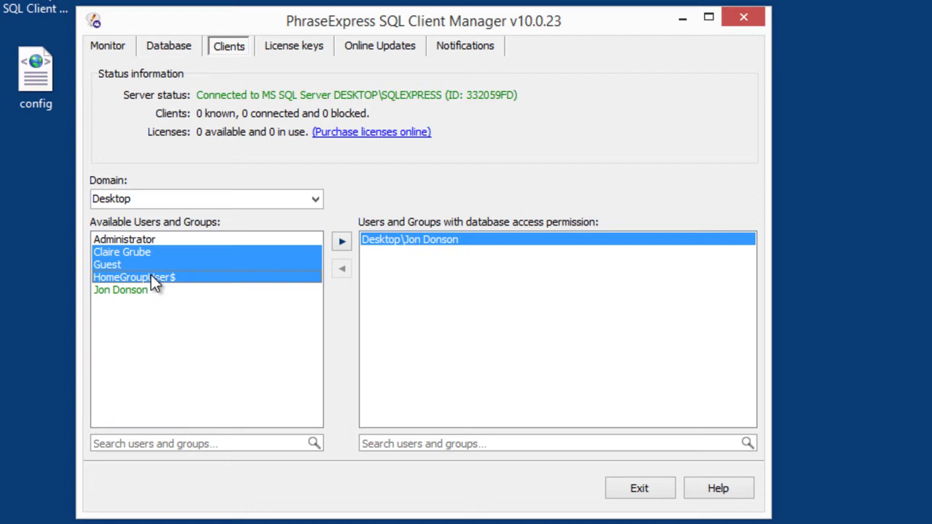
{"action": "left_click", "coordinate": [344, 242]}
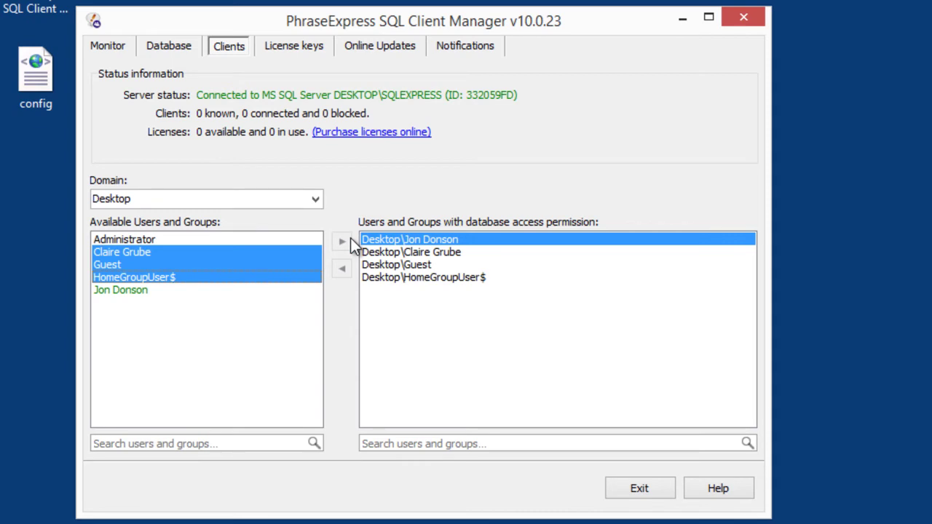
{"action": "left_click", "coordinate": [295, 50]}
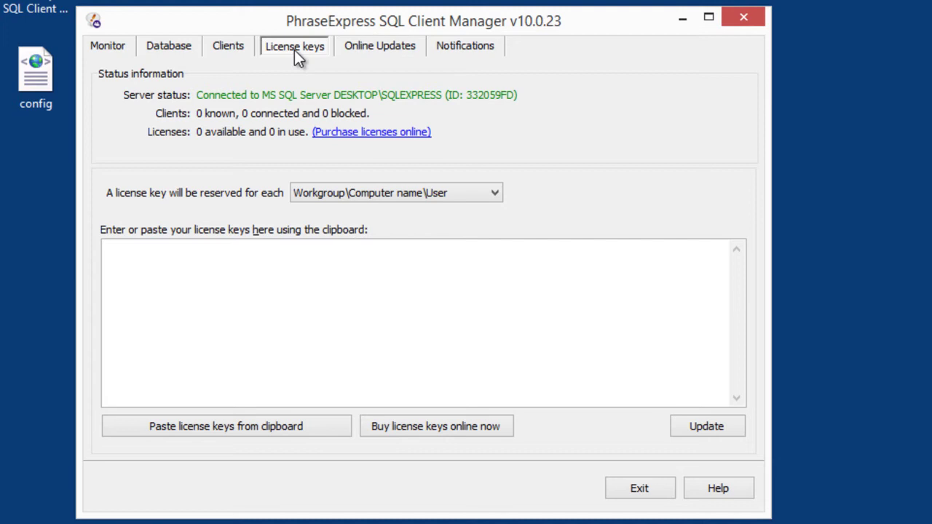
- Review the Notifications settings, then return to the Monitor showing no connected clients
{"action": "left_click", "coordinate": [449, 52]}
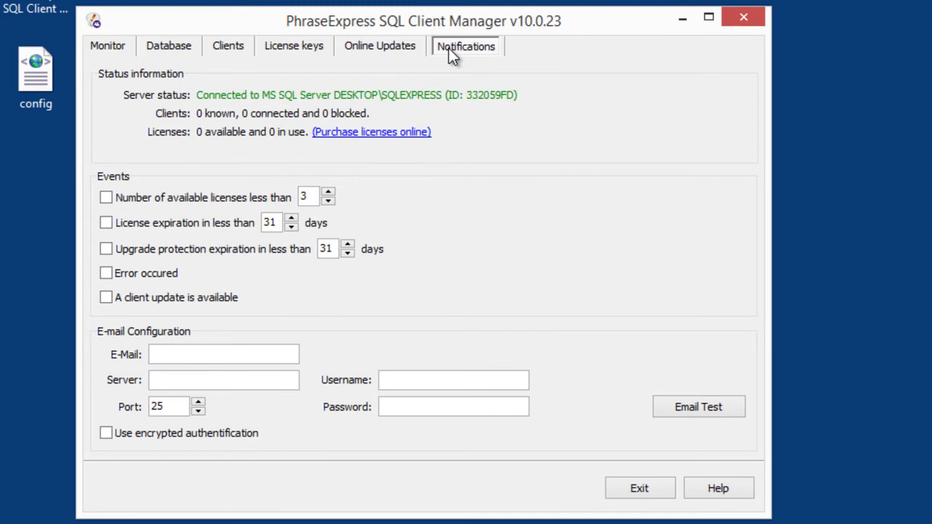
{"action": "left_click", "coordinate": [113, 48]}
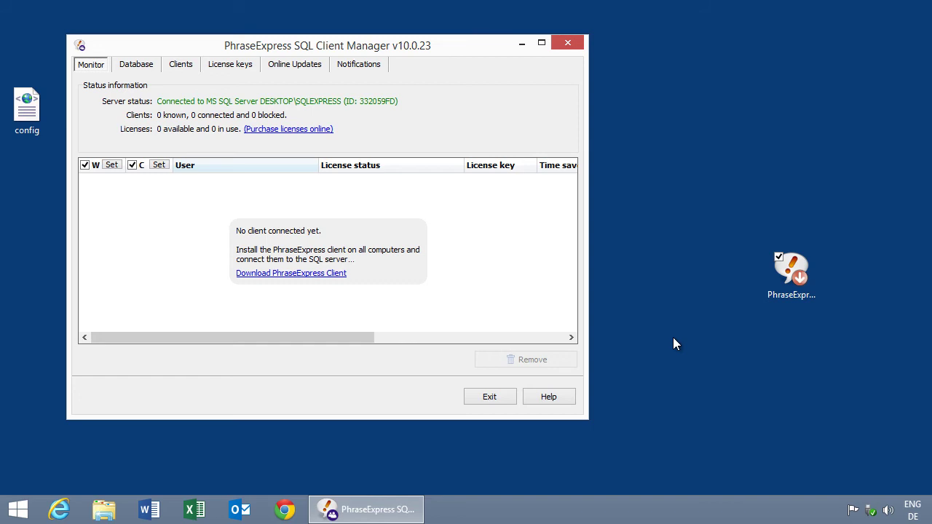
- Install the PhraseExpress client from the desktop setup icon and close the installer
{"action": "left_click", "coordinate": [522, 43]}
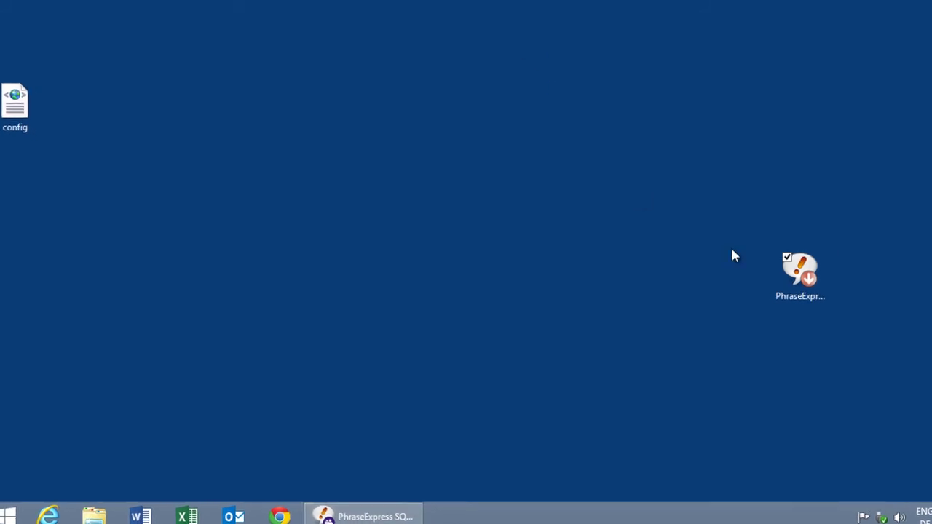
{"action": "double_click", "coordinate": [821, 285]}
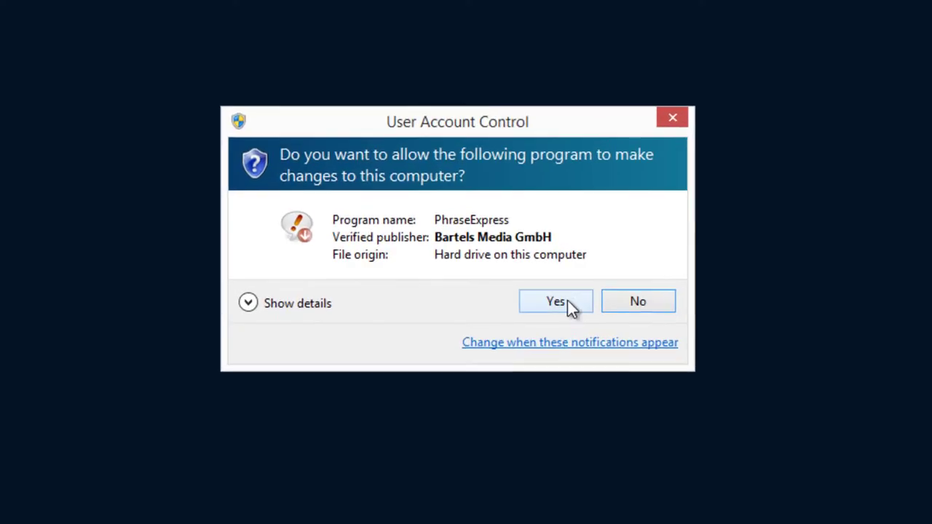
{"action": "left_click", "coordinate": [566, 304]}
{"action": "left_click", "coordinate": [513, 314]}
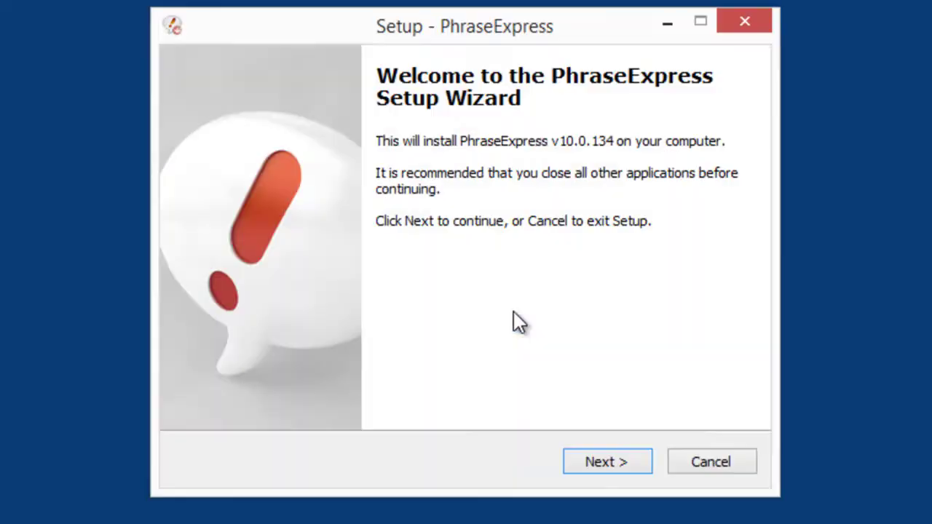
{"action": "left_click", "coordinate": [599, 455]}
{"action": "left_click", "coordinate": [610, 469]}
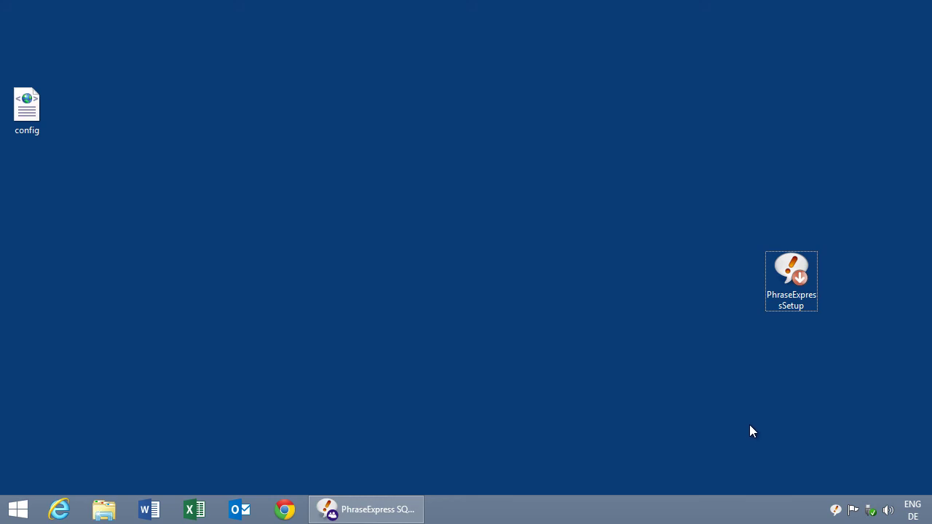
- Open PhraseExpress from the tray, permanently dismiss the found-files notice, and add New Folder with New phrase
{"action": "right_click", "coordinate": [835, 510]}
{"action": "left_click", "coordinate": [824, 486]}
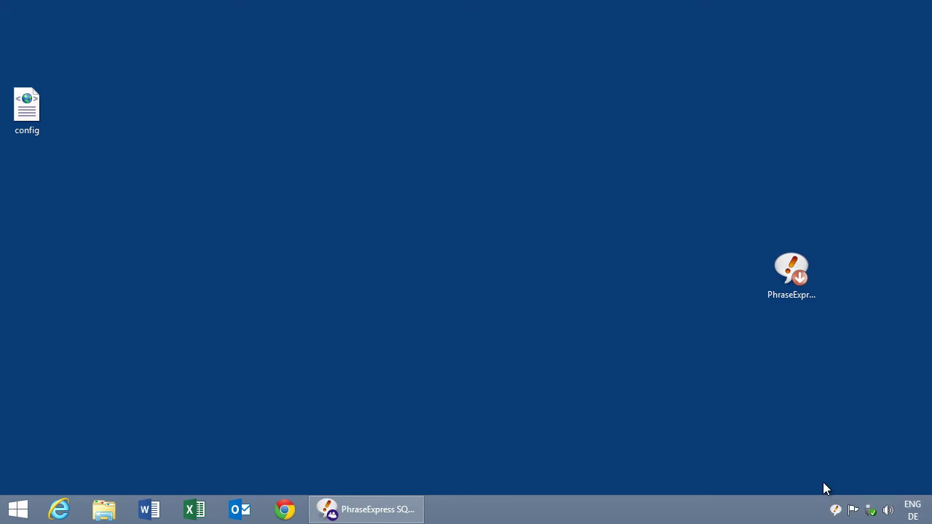
{"action": "left_click", "coordinate": [364, 324]}
{"action": "left_click", "coordinate": [587, 325]}
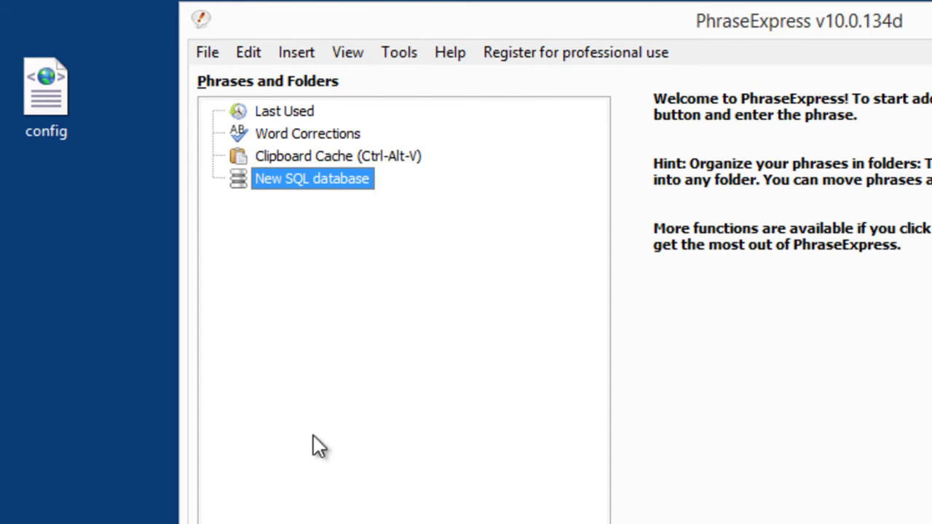
{"action": "key", "text": "ctrl+shift+n"}
{"action": "key", "text": "ctrl+n"}
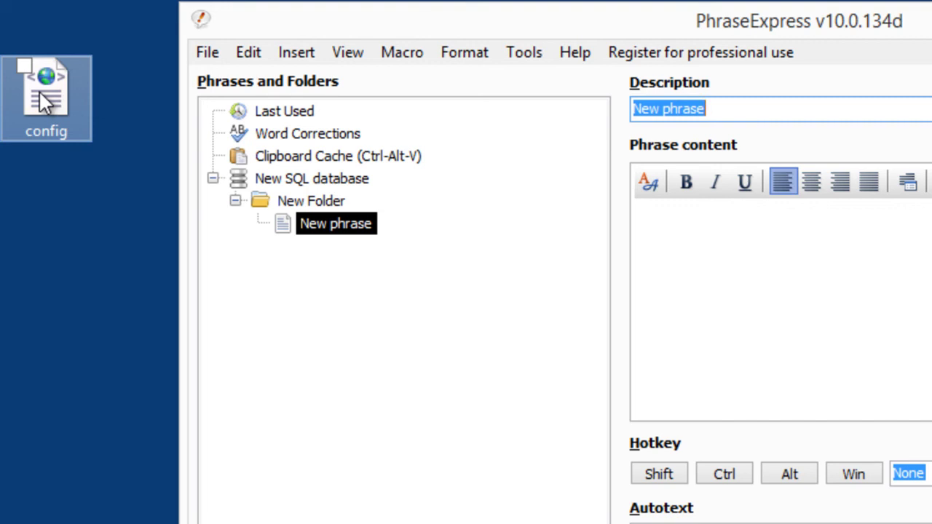
- Drag the desktop config file onto the PhraseExpress window to import its settings
{"action": "left_click_drag", "start_coordinate": [45, 102], "coordinate": [438, 398]}
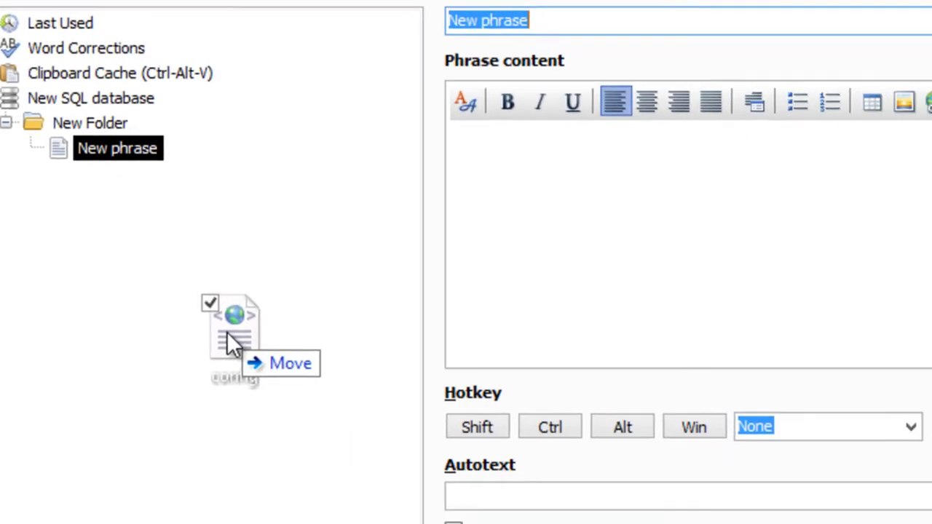
{"action": "left_click_drag", "start_coordinate": [38, 284], "coordinate": [38, 281]}
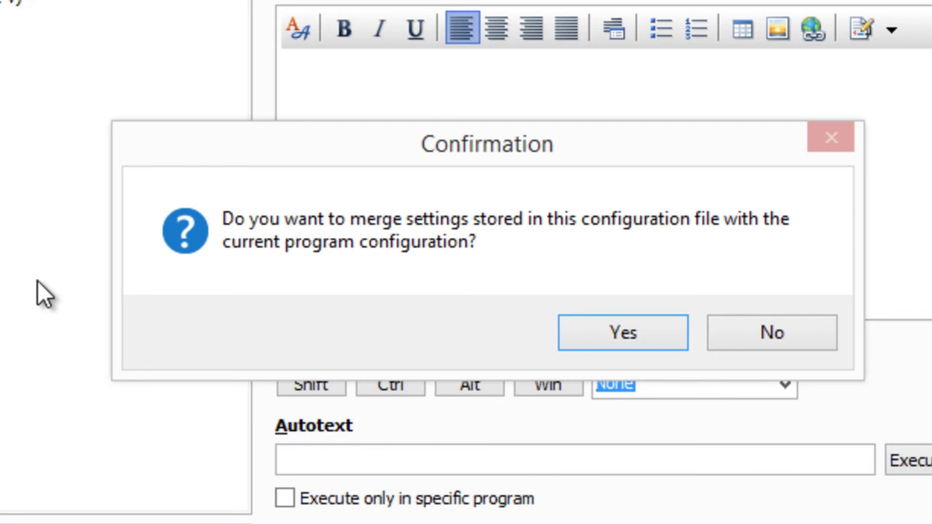